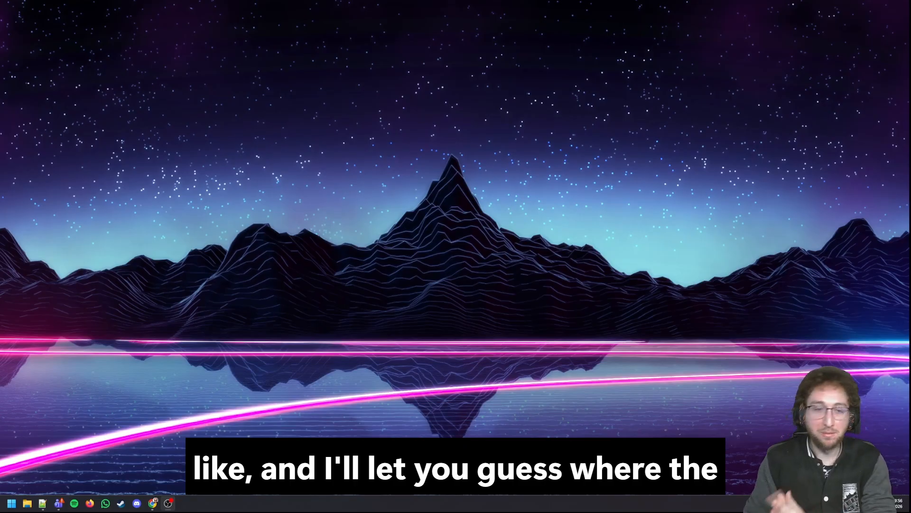
Step: Switch to the Net Promotor Score Reviewer app in the browser and start a new Net Promotor Score record named "Power Minutes demo"
{"action": "left_click", "coordinate": [152, 503]}
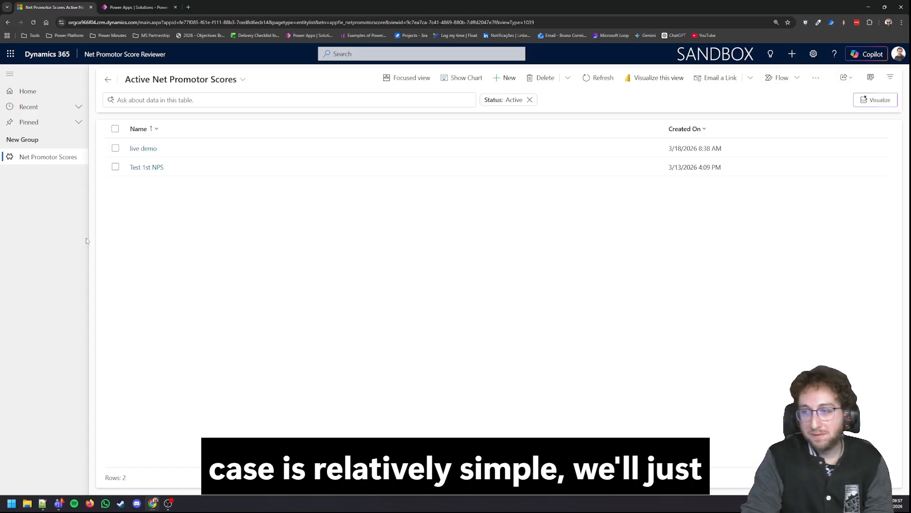
{"action": "left_click", "coordinate": [502, 78]}
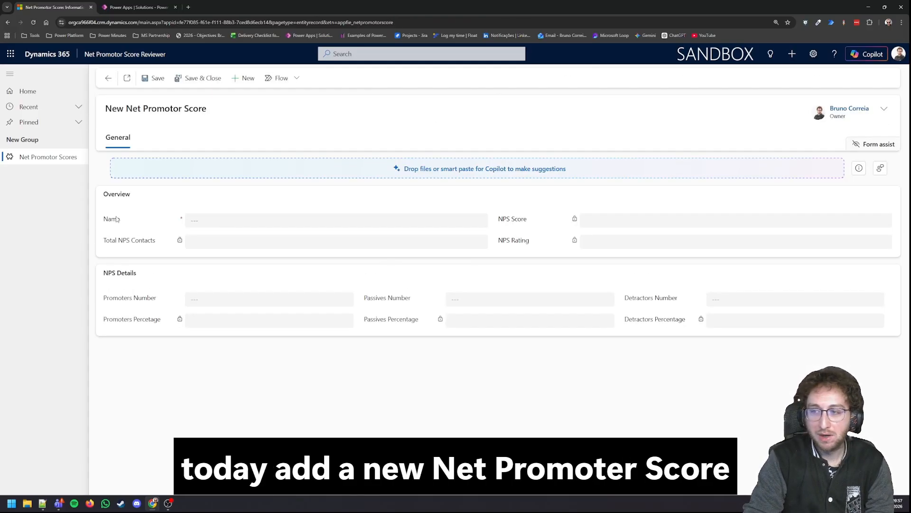
{"action": "left_click", "coordinate": [205, 222]}
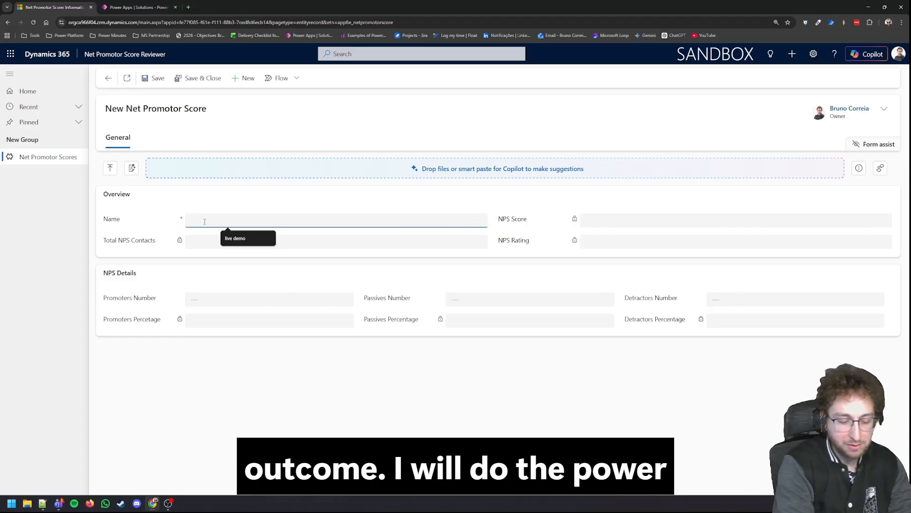
{"action": "type", "text": "Power Min"}
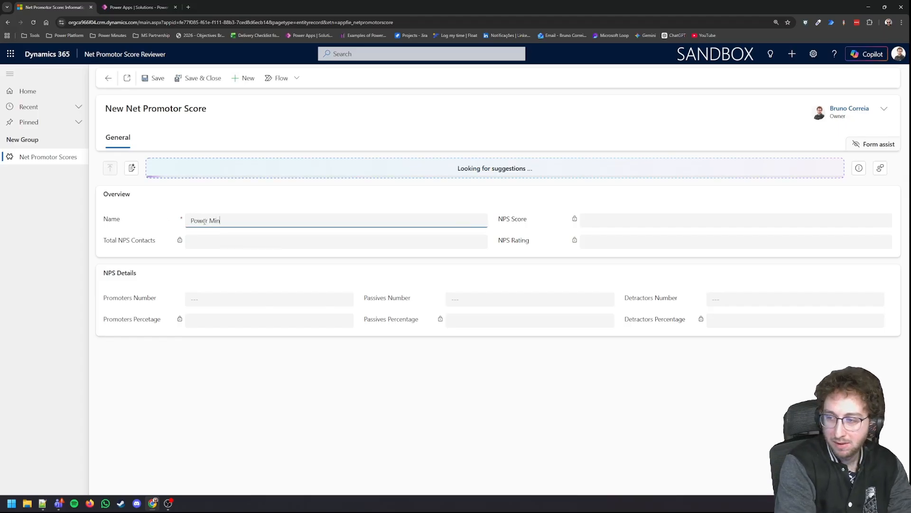
{"action": "type", "text": "utes demo"}
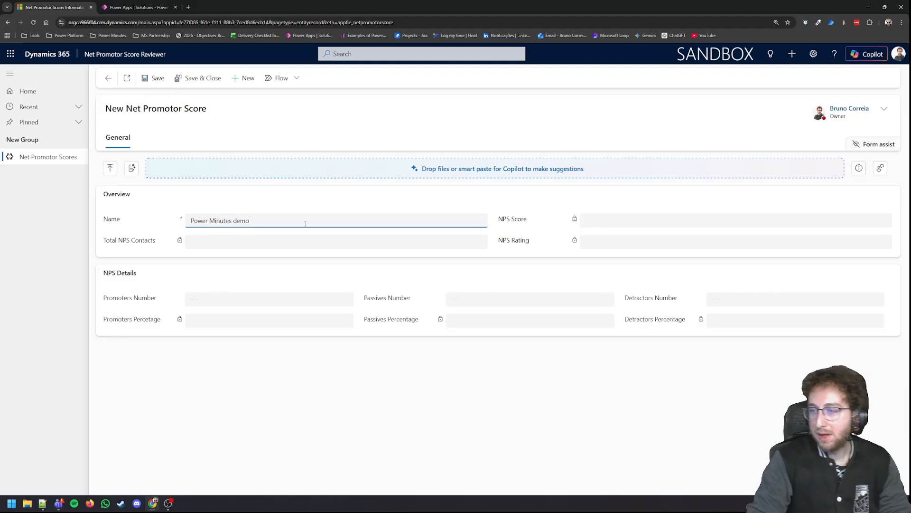
Step: Set the record's Promoters Number to 10, Passives Number to 3 and Detractors Number to 2, and save it
{"action": "left_click", "coordinate": [287, 296]}
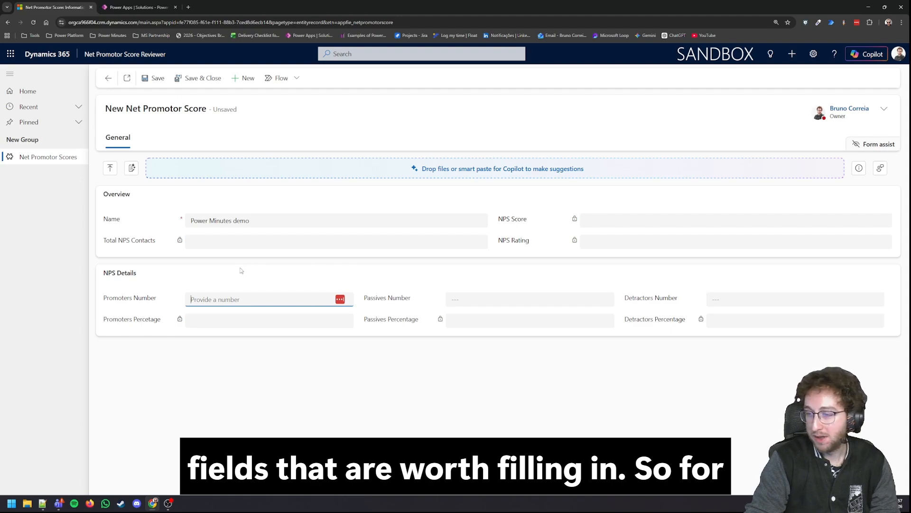
{"action": "type", "text": "10"}
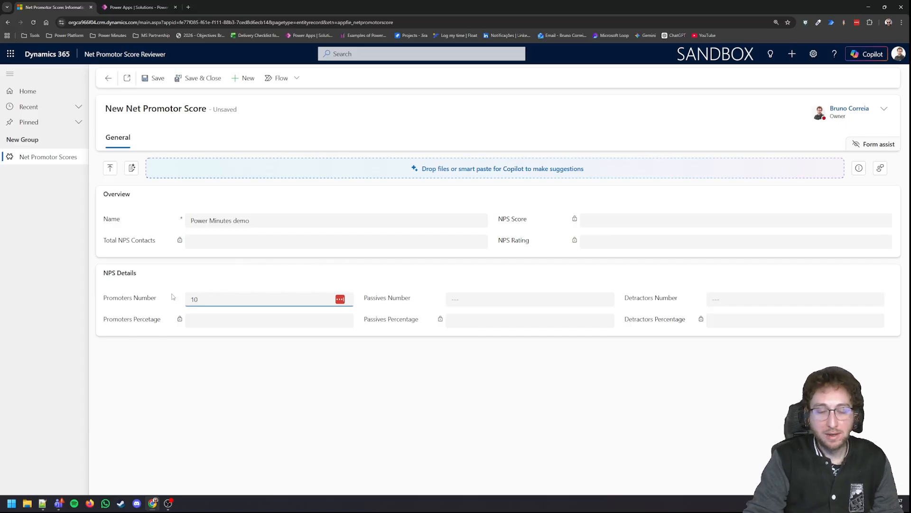
{"action": "left_click", "coordinate": [157, 306]}
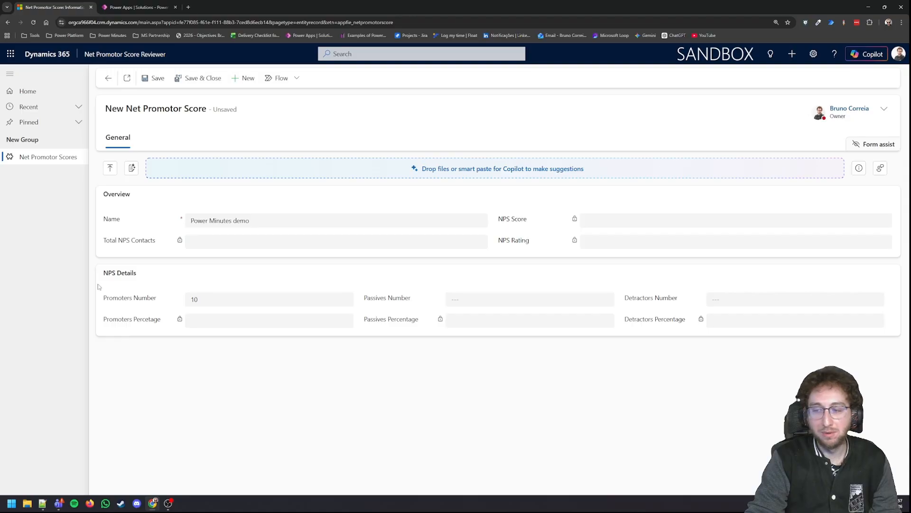
{"action": "left_click", "coordinate": [487, 300]}
{"action": "type", "text": "3"}
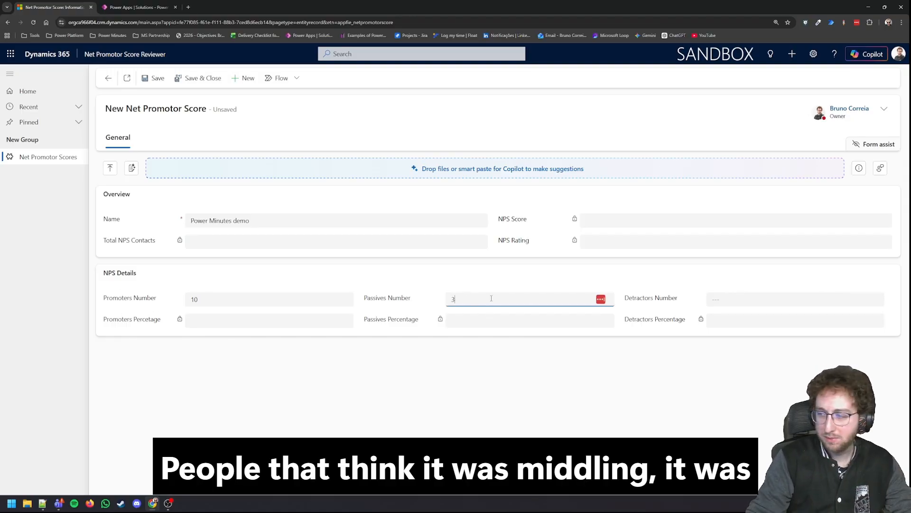
{"action": "left_click", "coordinate": [481, 387]}
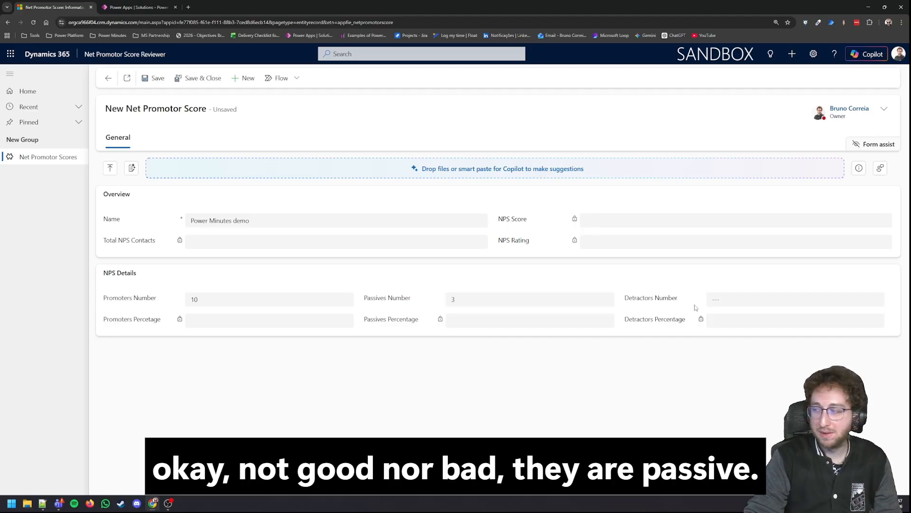
{"action": "left_click", "coordinate": [718, 300]}
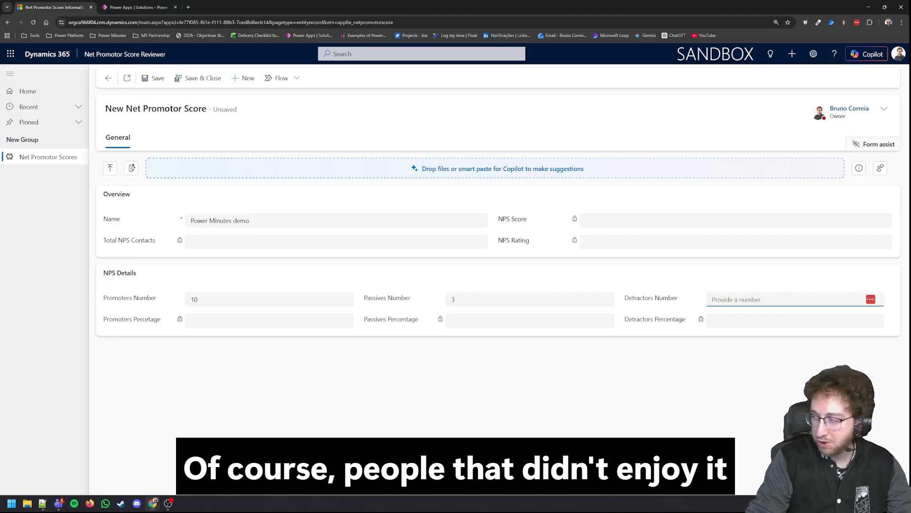
{"action": "type", "text": "2"}
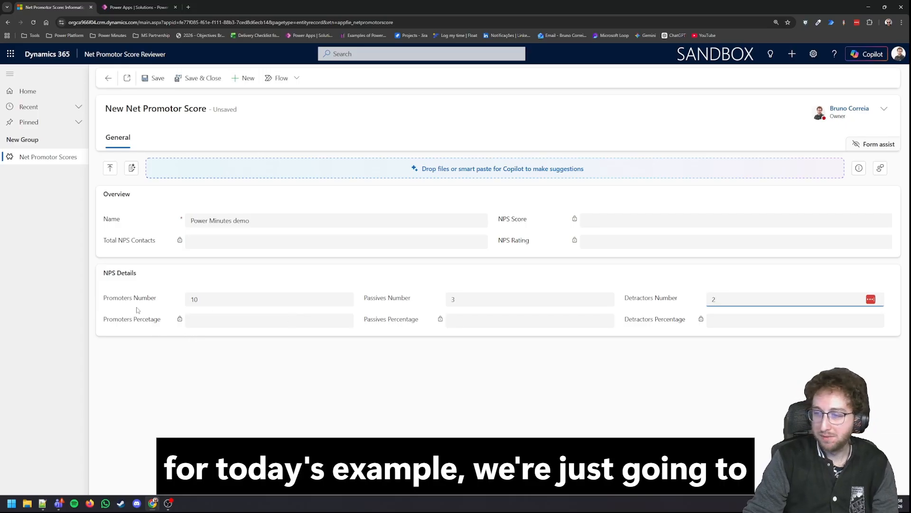
{"action": "left_click", "coordinate": [149, 86]}
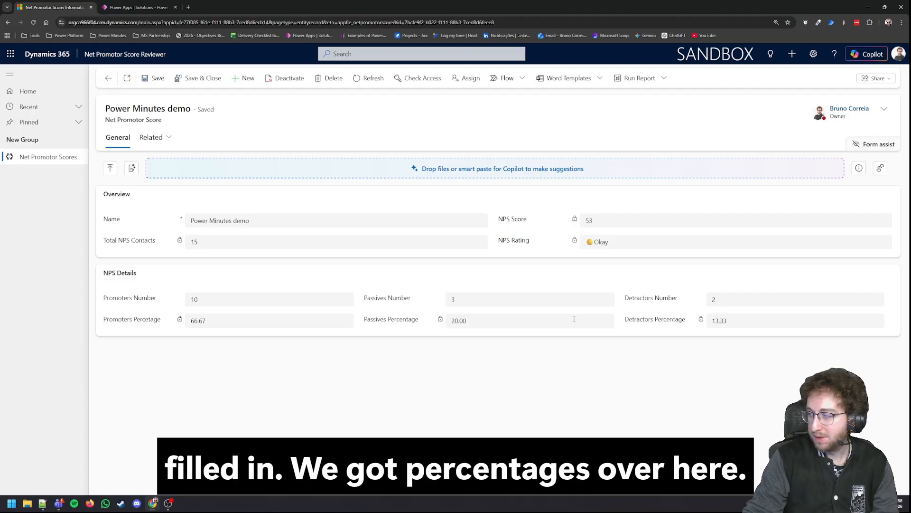
Step: Update the Promoters Number of the Power Minutes demo record to 15 and save it
{"action": "left_click", "coordinate": [259, 298]}
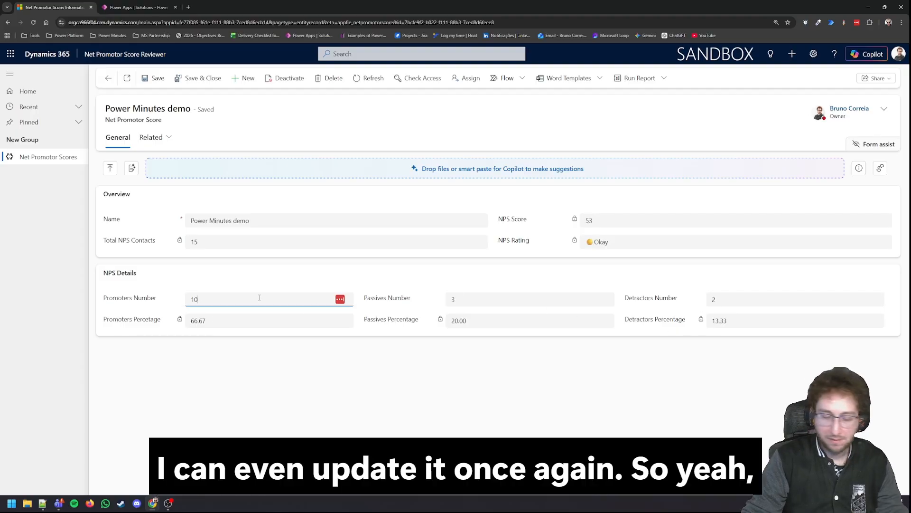
{"action": "left_click", "coordinate": [261, 338]}
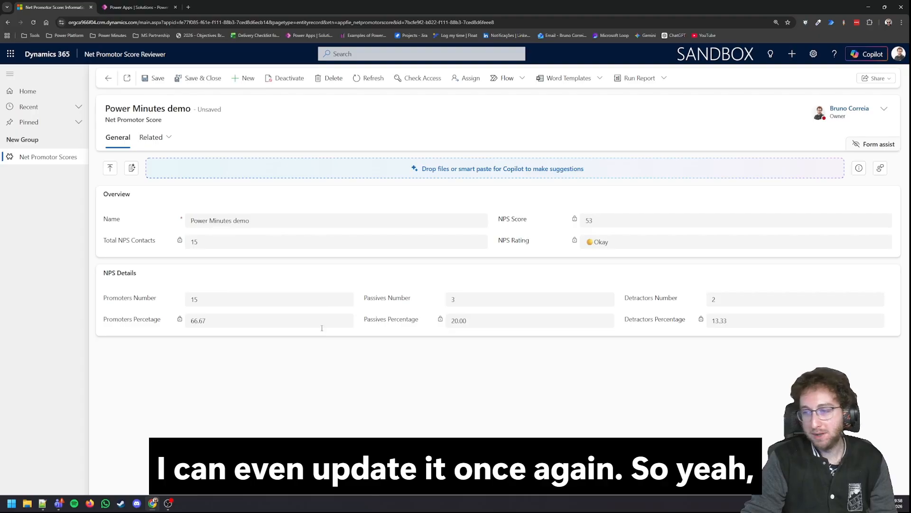
{"action": "left_click", "coordinate": [158, 79]}
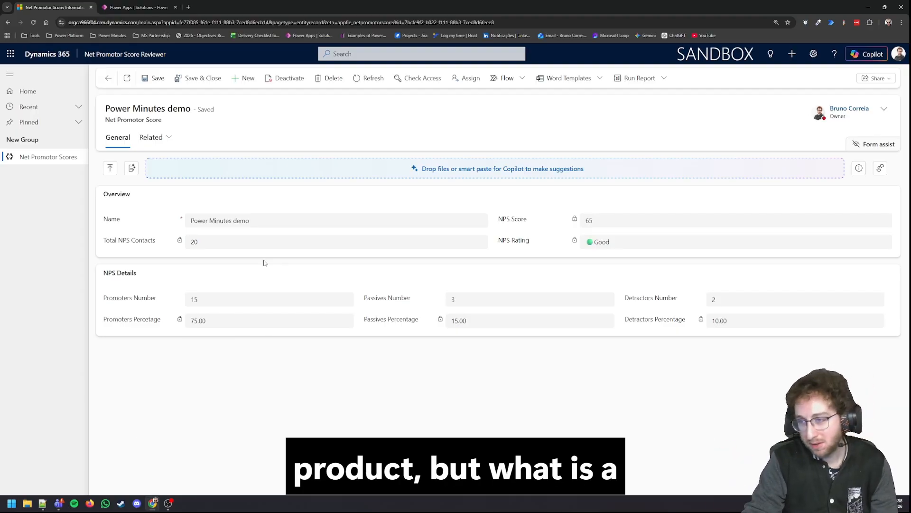
Step: Switch to Power Apps, filter the Net Promotor Score table's columns by "perce" and open the Promoters Percetage column for editing
{"action": "left_click", "coordinate": [137, 8]}
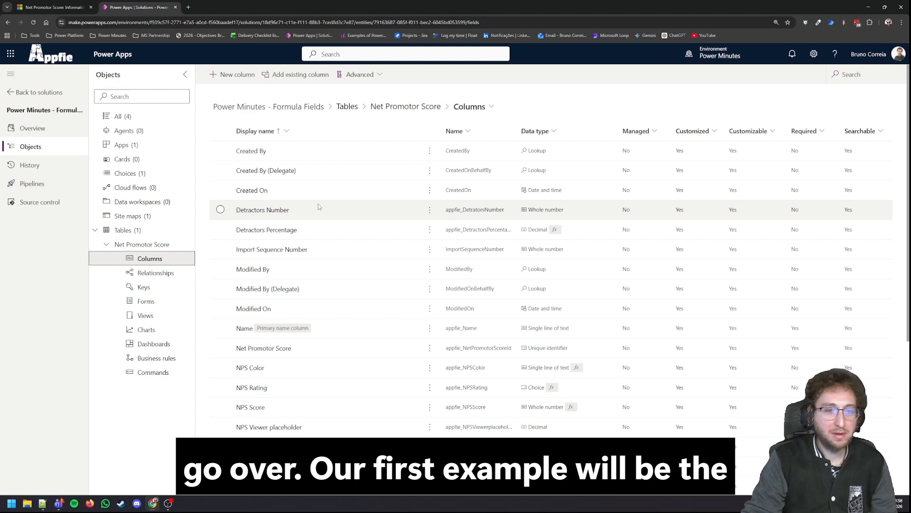
{"action": "left_click", "coordinate": [867, 77]}
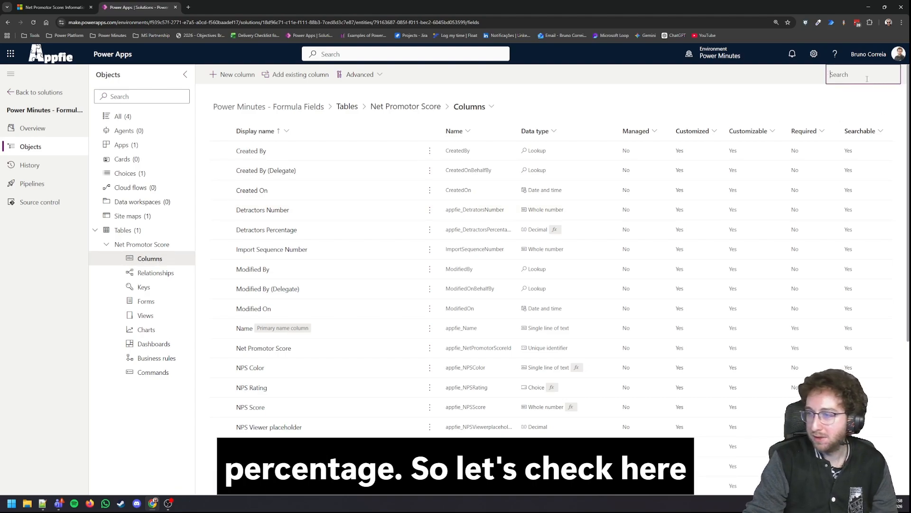
{"action": "type", "text": "perce"}
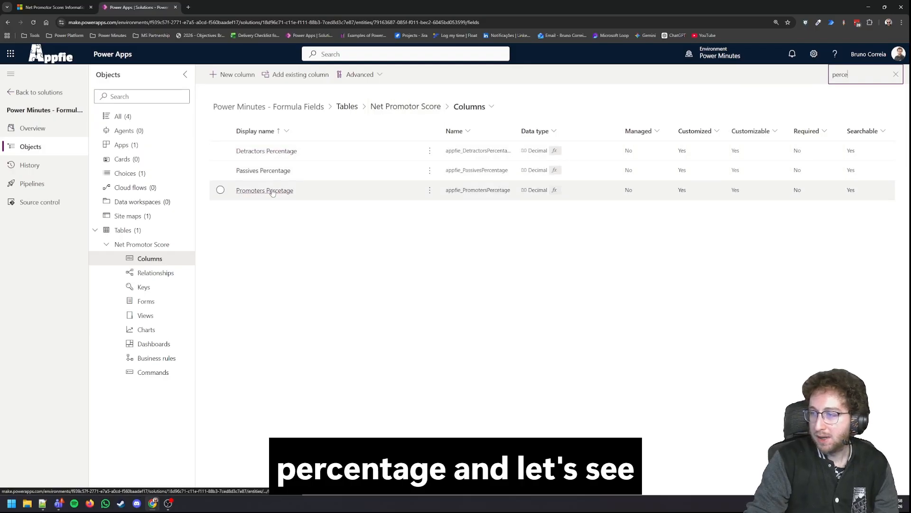
{"action": "left_click", "coordinate": [273, 191]}
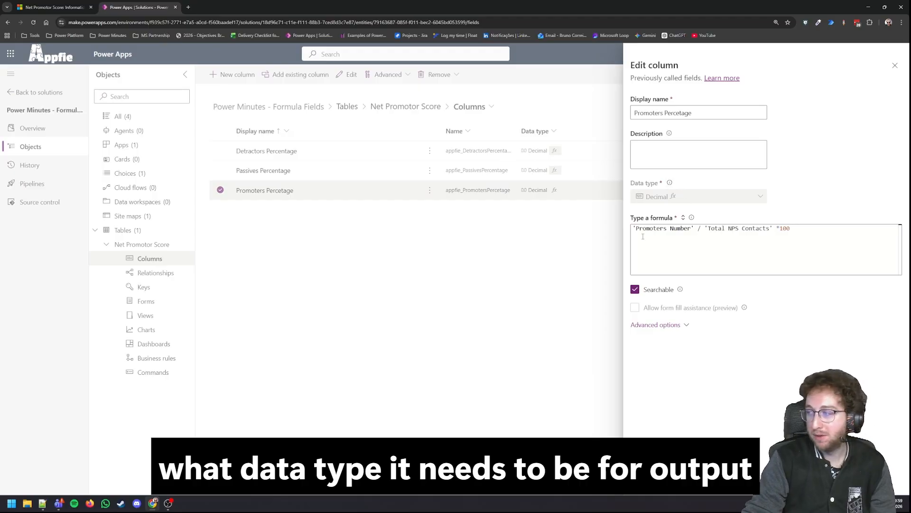
Step: Cut the entire existing formula out of the Promoters Percetage column
{"action": "left_click", "coordinate": [669, 228]}
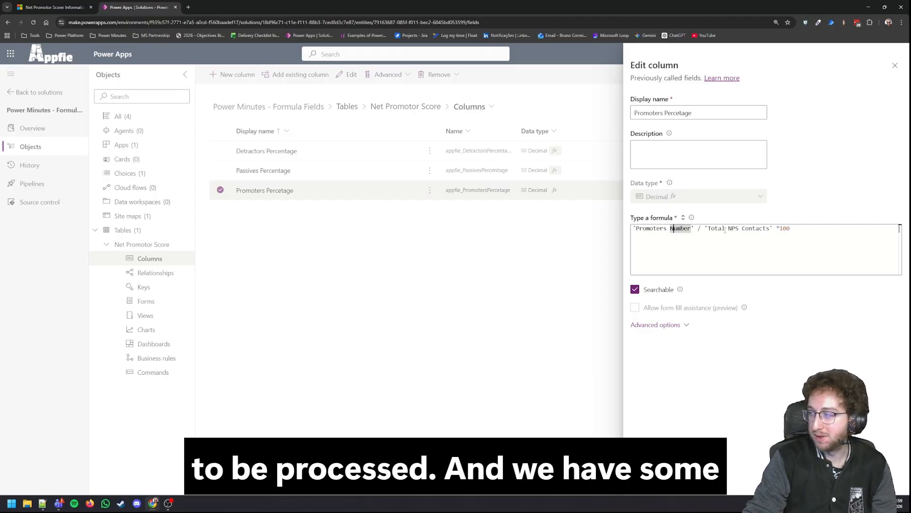
{"action": "left_click", "coordinate": [797, 232]}
{"action": "left_click_drag", "start_coordinate": [633, 230], "coordinate": [791, 238]}
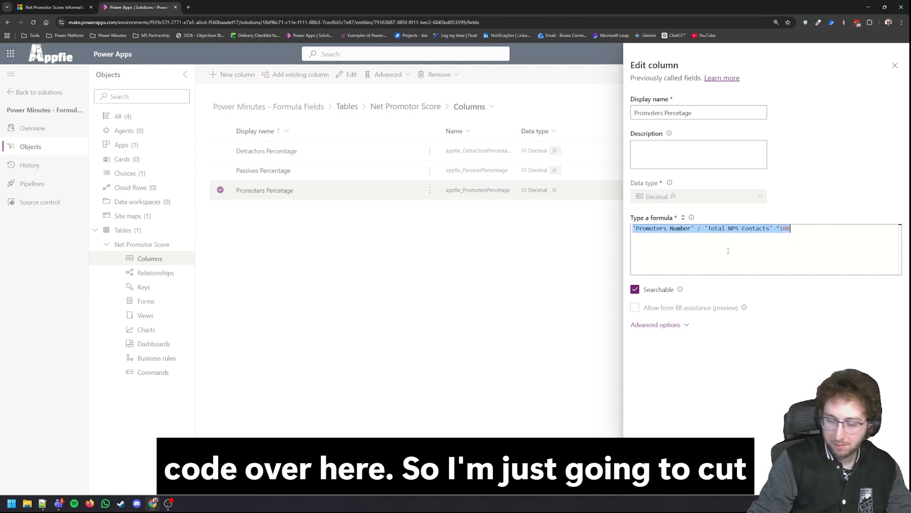
{"action": "key", "text": "ctrl+x"}
{"action": "key", "text": "alt+Tab"}
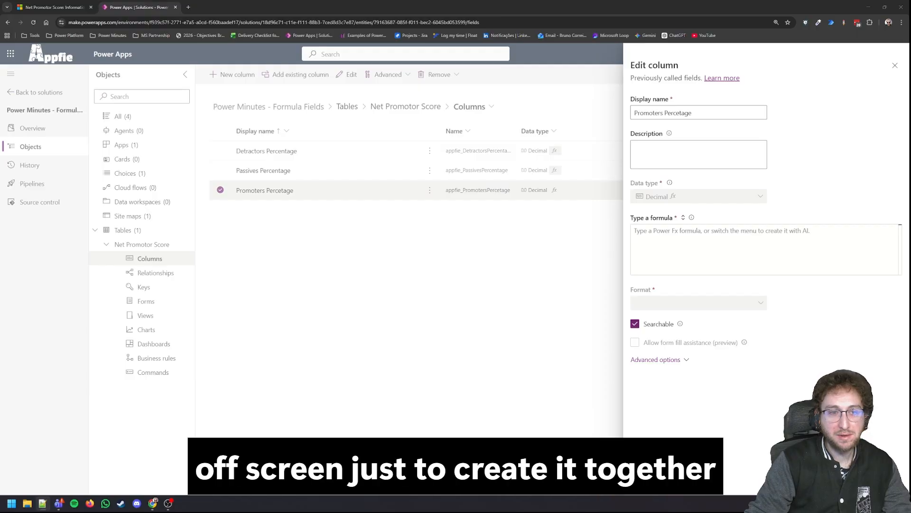
{"action": "key", "text": "alt+Tab"}
Step: Enter the formula 'Promoters Number' / 'Total NPS Contacts' *100 for the Promoters Percetage column and save it
{"action": "double_click", "coordinate": [690, 230]}
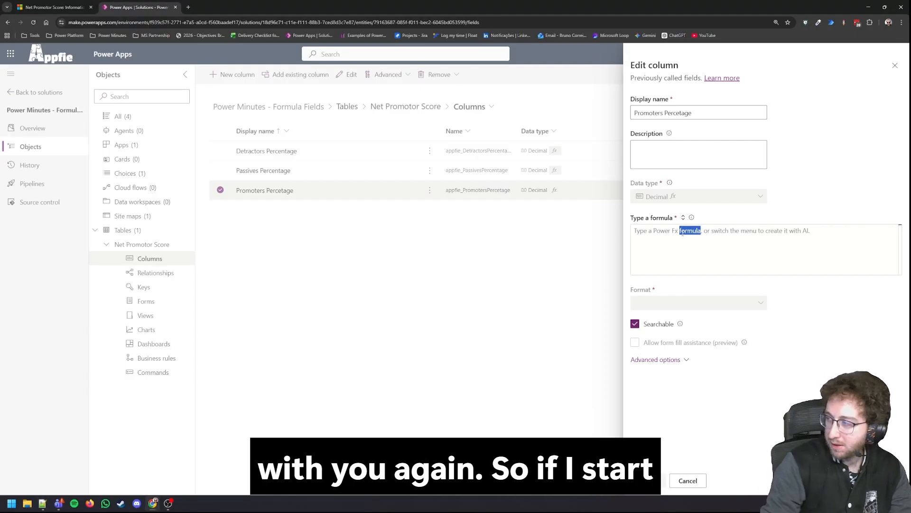
{"action": "triple_click", "coordinate": [694, 231]}
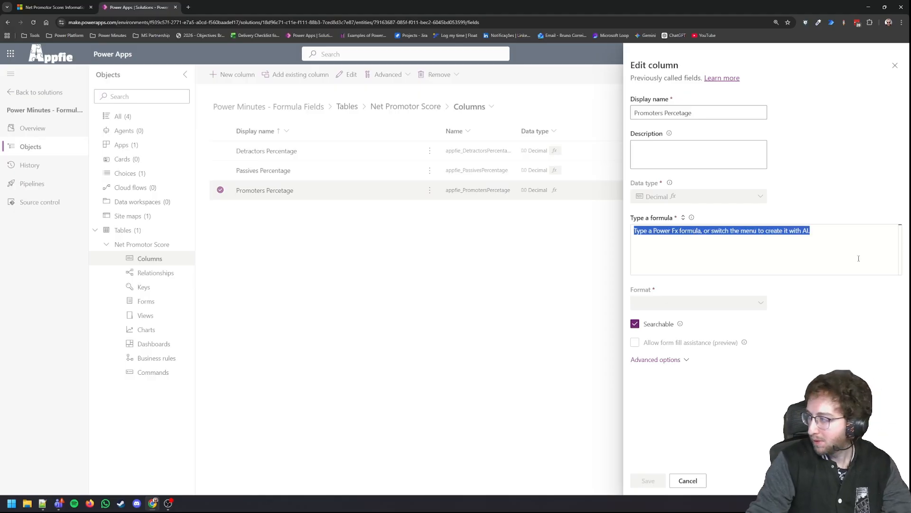
{"action": "type", "text": "P"}
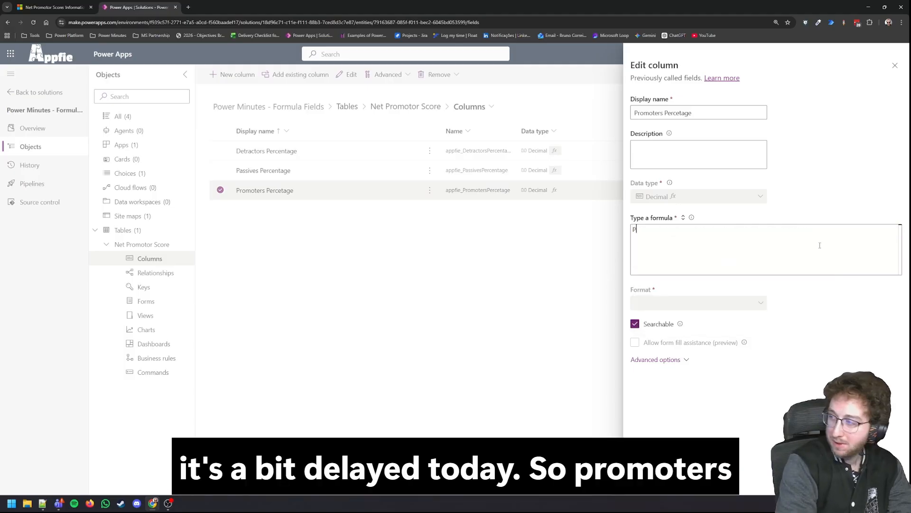
{"action": "type", "text": "romo"}
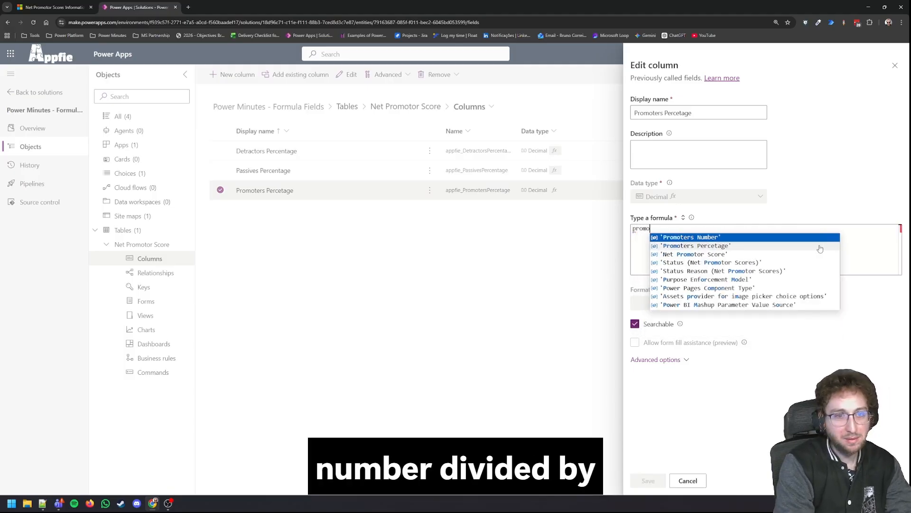
{"action": "key", "text": "Tab"}
{"action": "type", "text": "/"}
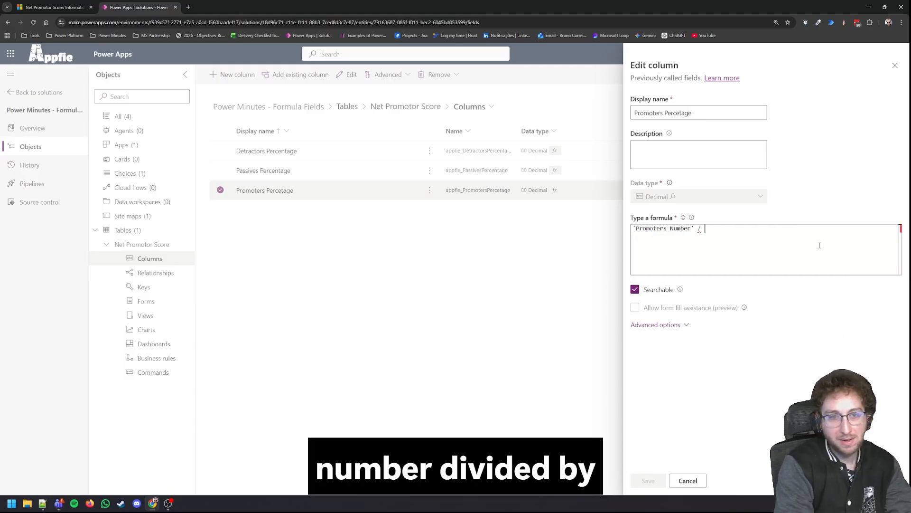
{"action": "type", "text": " total"}
{"action": "key", "text": "Tab"}
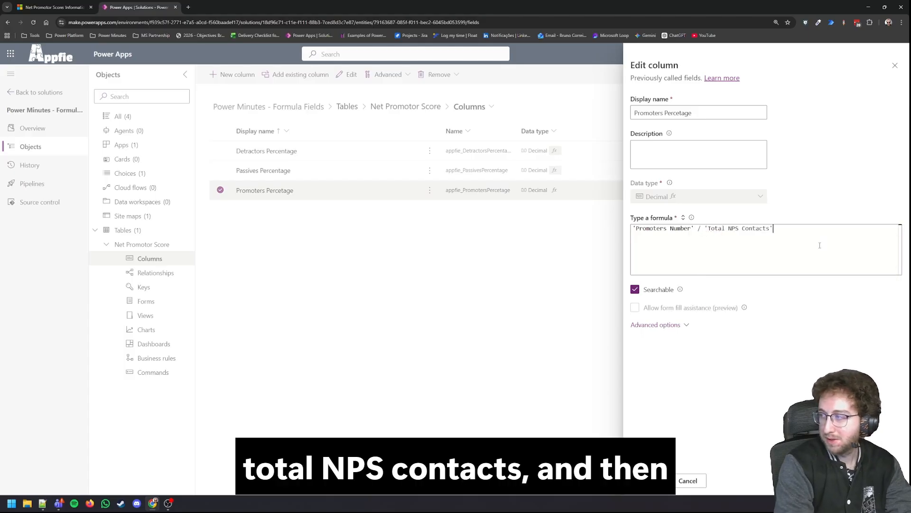
{"action": "type", "text": "*100"}
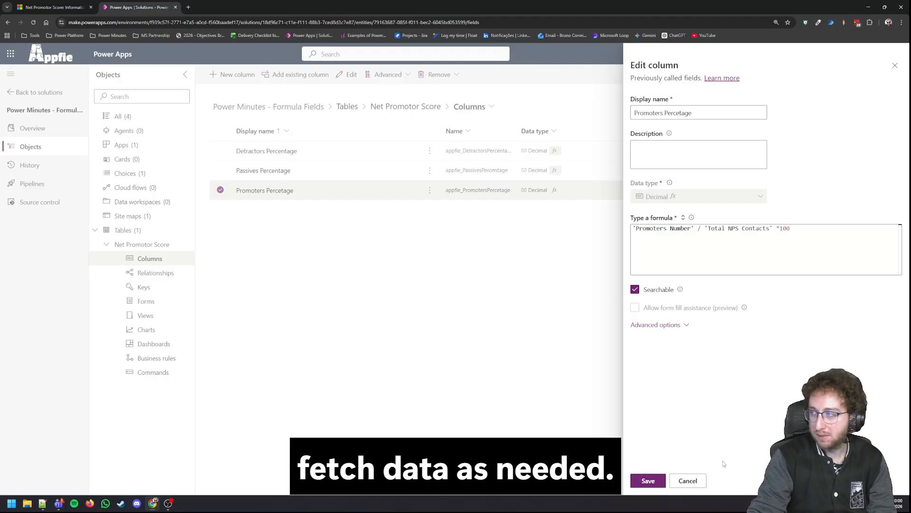
{"action": "left_click", "coordinate": [651, 481]}
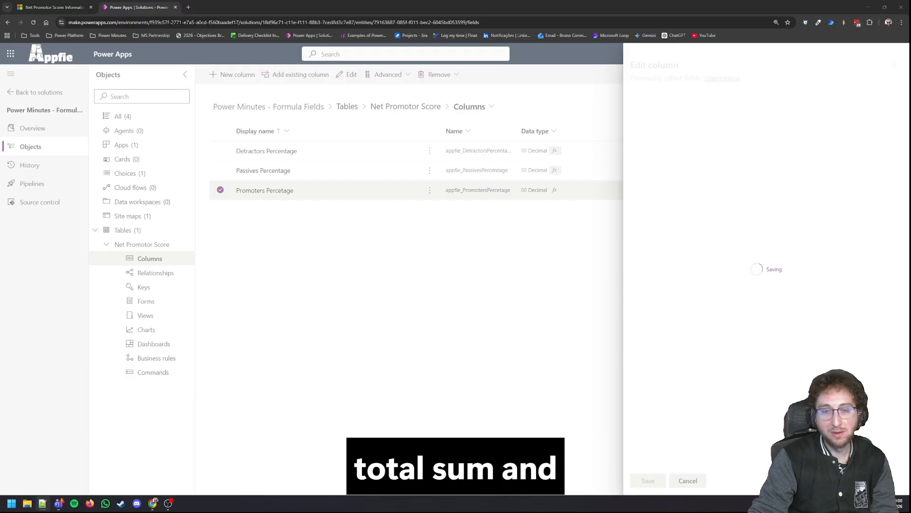
Step: Reload the page, reopen the Net Promotor Score table's columns, filter them by "sum" and check the field names in the demo record
{"action": "left_click", "coordinate": [33, 22]}
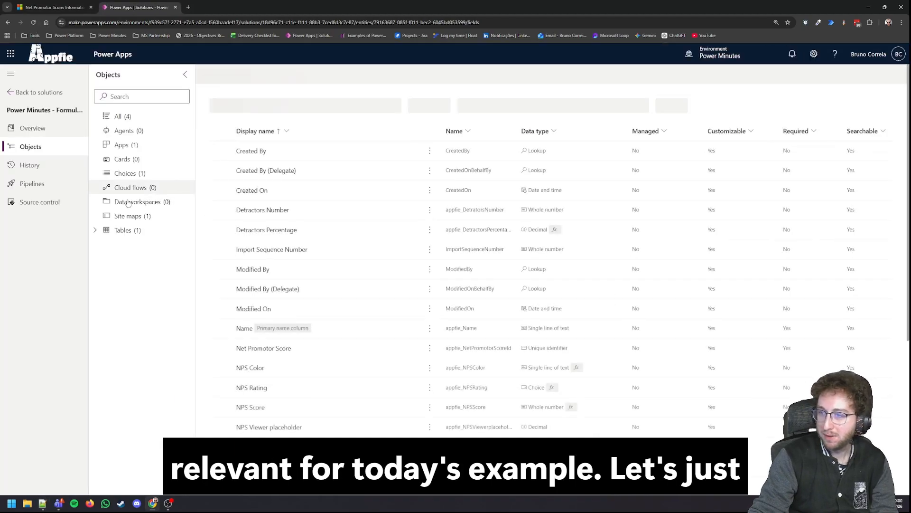
{"action": "left_click", "coordinate": [120, 245]}
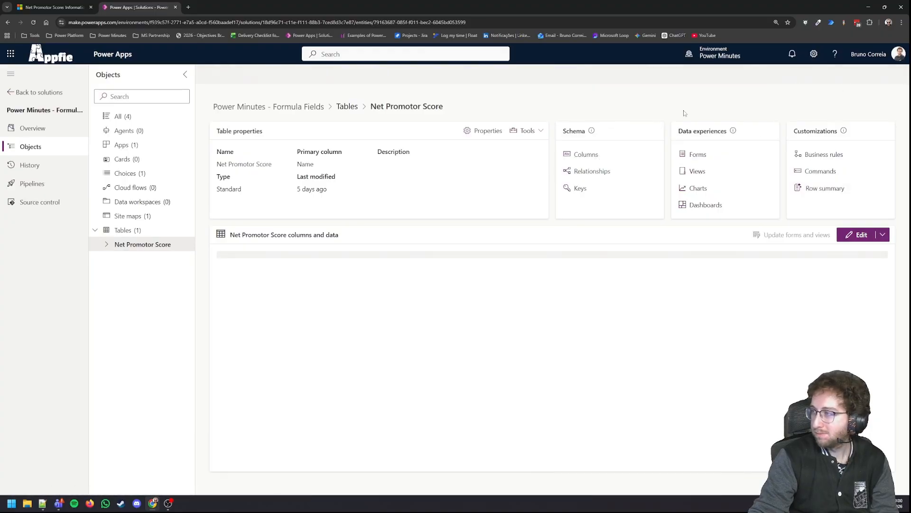
{"action": "left_click", "coordinate": [588, 157]}
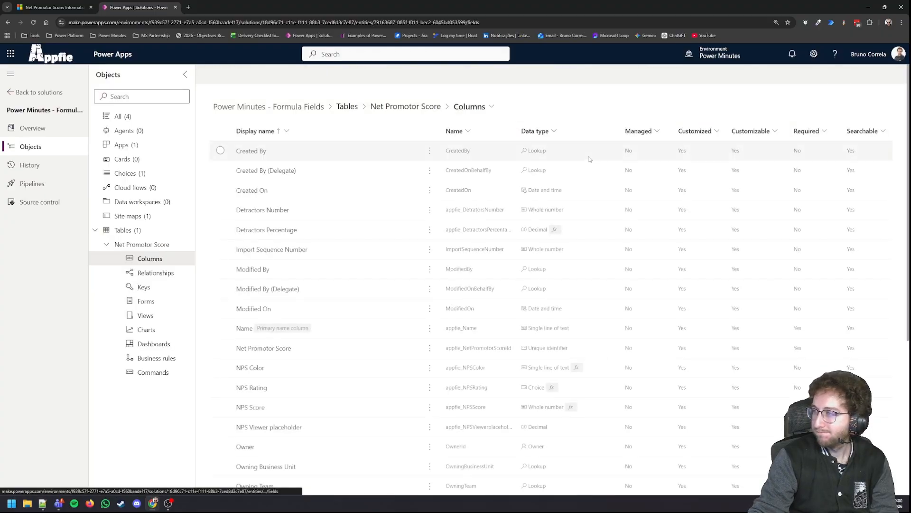
{"action": "left_click", "coordinate": [849, 76]}
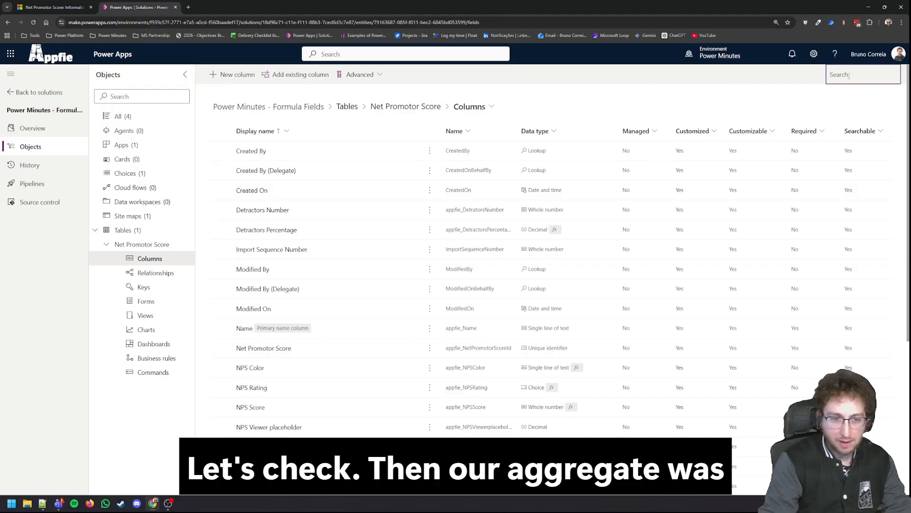
{"action": "type", "text": "sum"}
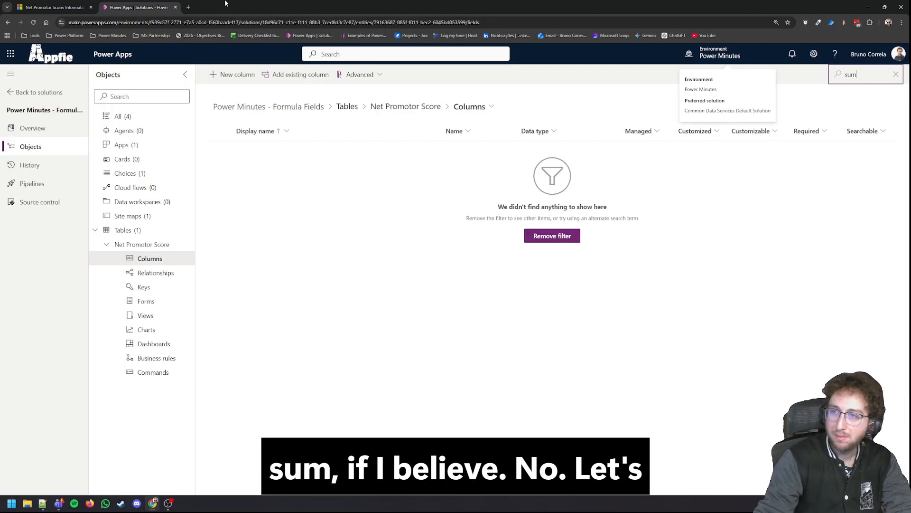
{"action": "left_click", "coordinate": [52, 7]}
{"action": "left_click", "coordinate": [138, 7]}
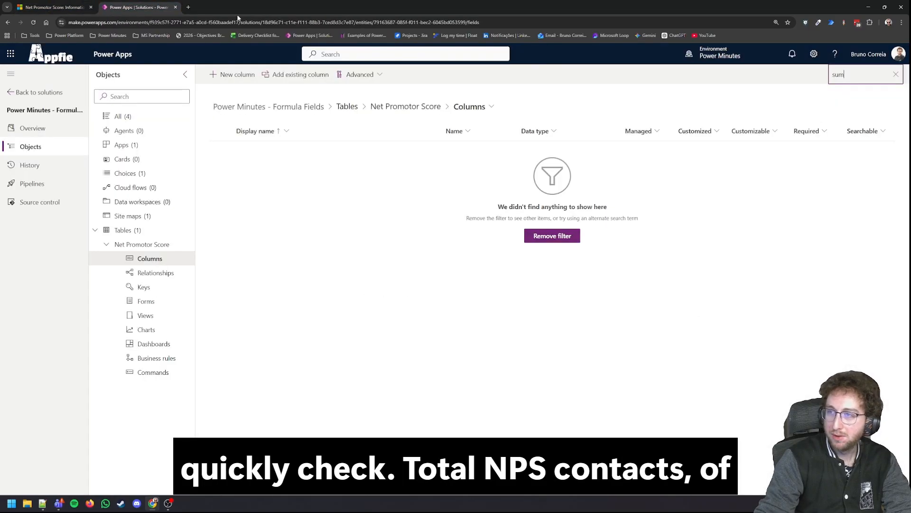
Step: Filter the columns by "total" and review the formula of the Total NPS Contacts column, closing it without changes
{"action": "double_click", "coordinate": [853, 72]}
{"action": "type", "text": "total"}
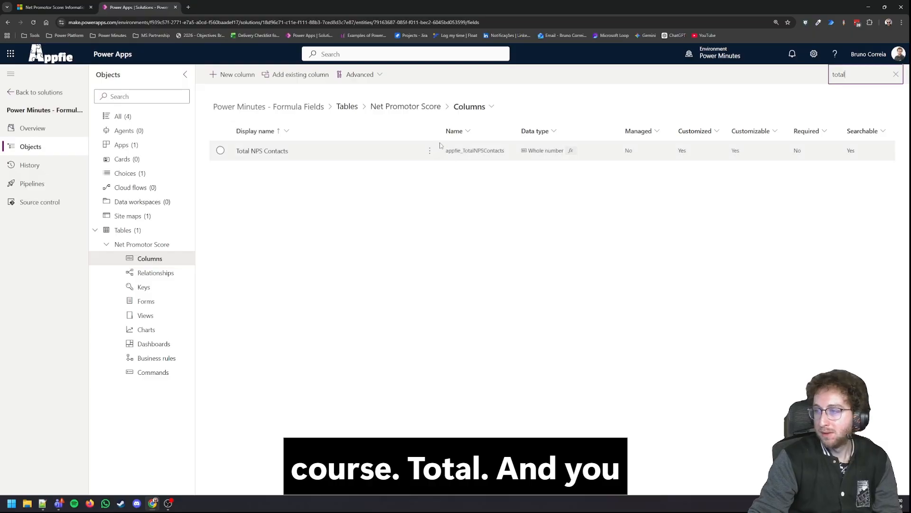
{"action": "left_click", "coordinate": [271, 150]}
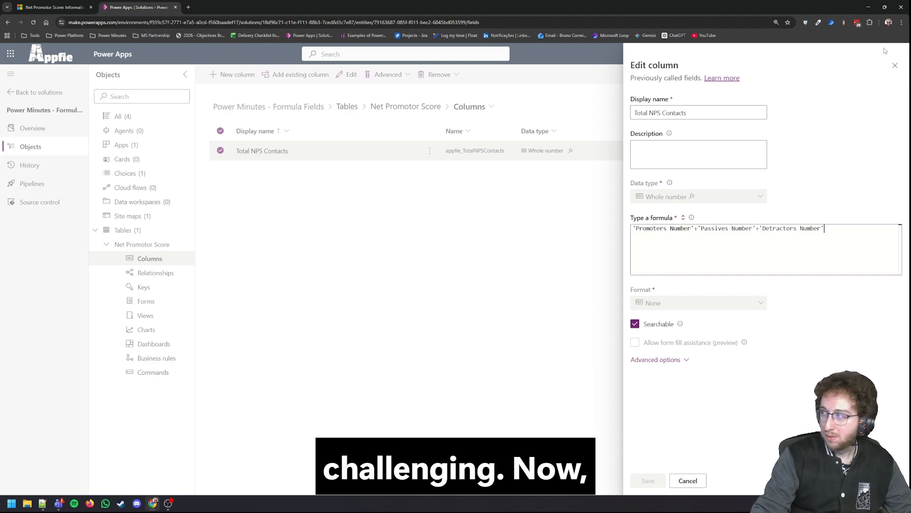
{"action": "left_click", "coordinate": [895, 65]}
Step: Check the NPS Rating on the Power Minutes demo record in Dynamics 365, return to Power Apps and filter the columns by "rating"
{"action": "key", "text": "ctrl+Page_Up"}
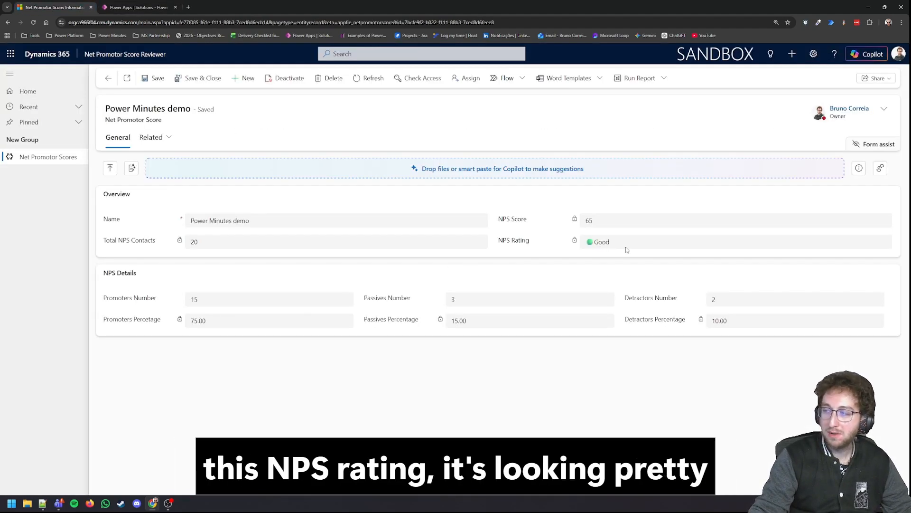
{"action": "left_click_drag", "start_coordinate": [627, 250], "coordinate": [525, 252]}
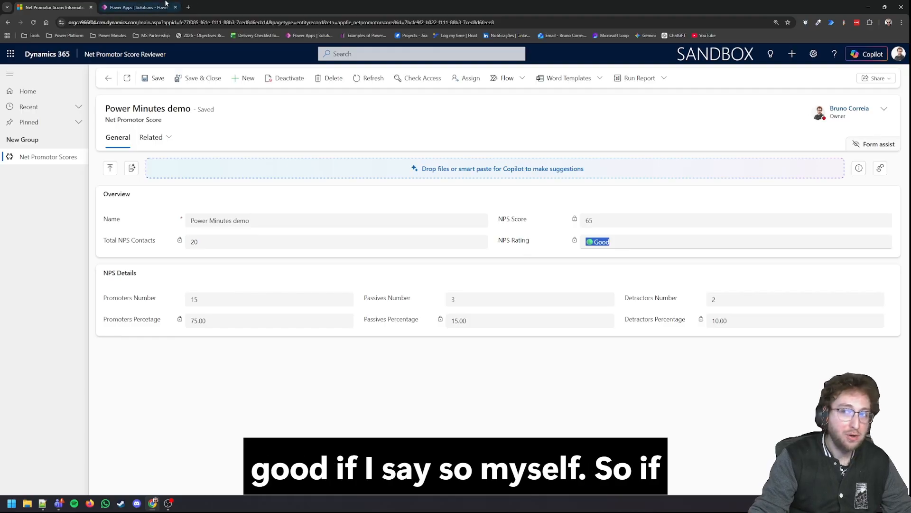
{"action": "key", "text": "ctrl+Page_Down"}
{"action": "left_click", "coordinate": [857, 75]}
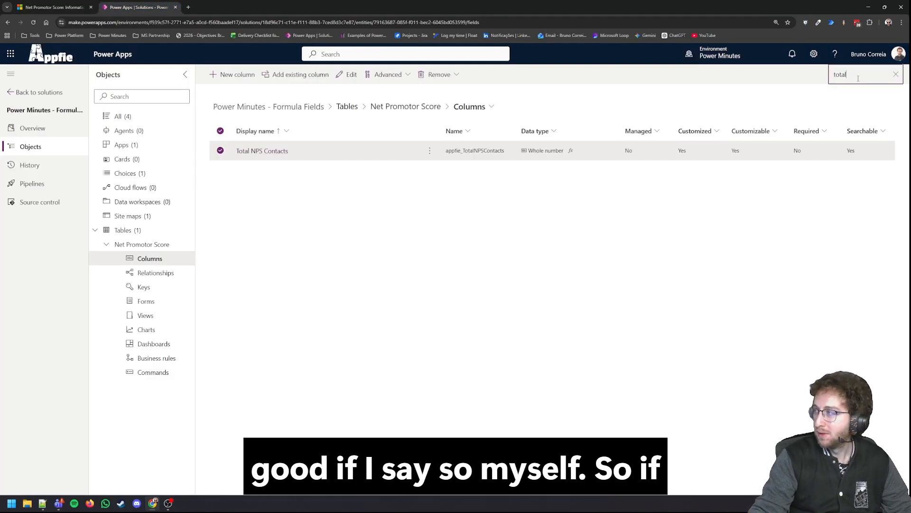
{"action": "double_click", "coordinate": [857, 75]}
{"action": "type", "text": "rating"}
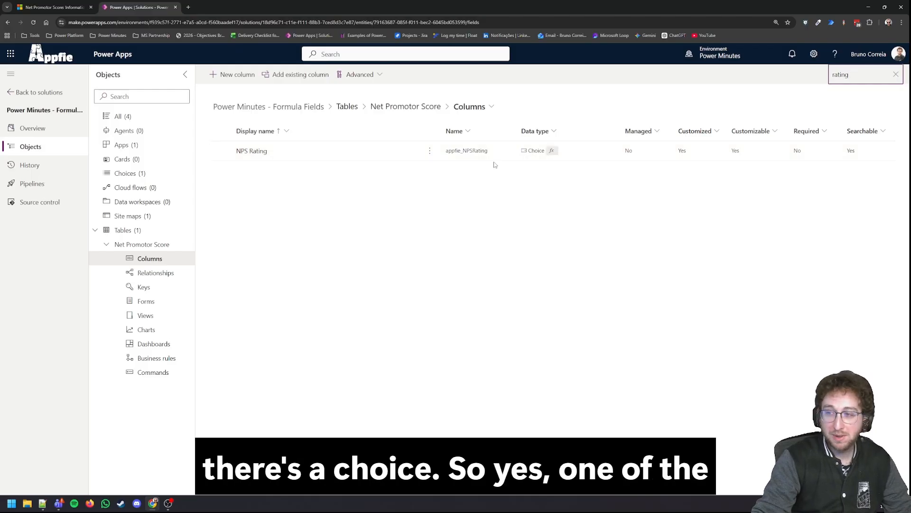
Step: Review the labels, values and colors of the solution's global NPS Rating choice, closing it without changes
{"action": "left_click", "coordinate": [153, 174]}
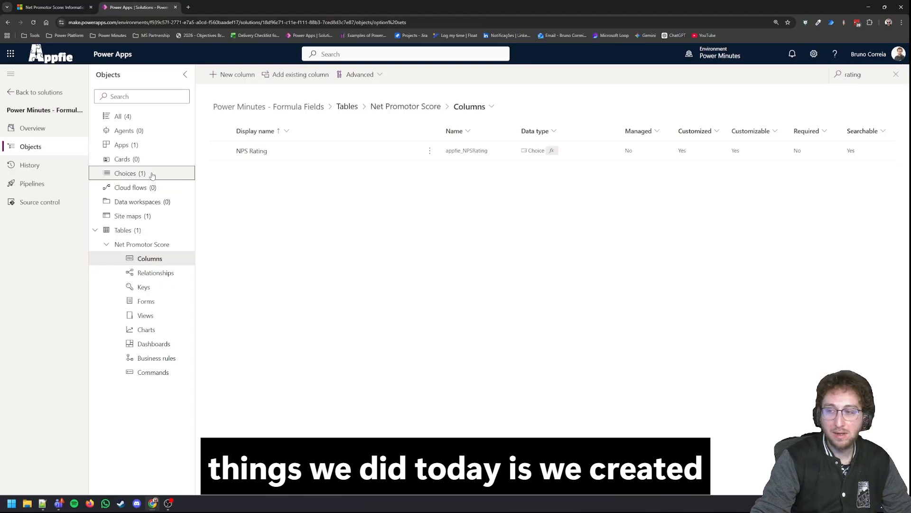
{"action": "left_click", "coordinate": [271, 151]}
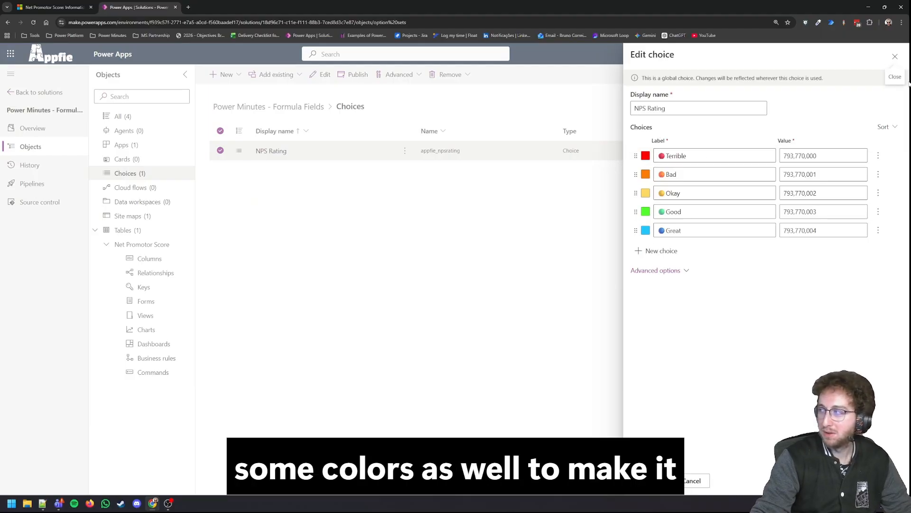
{"action": "left_click", "coordinate": [894, 58]}
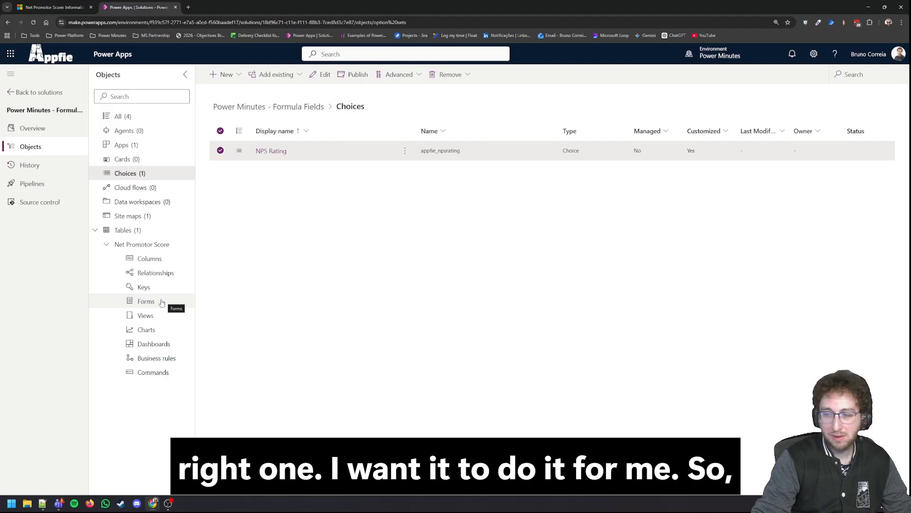
Step: Open the NPS Rating column of the Net Promotor Score table and examine its If formula, including the blank-score condition
{"action": "left_click", "coordinate": [151, 259]}
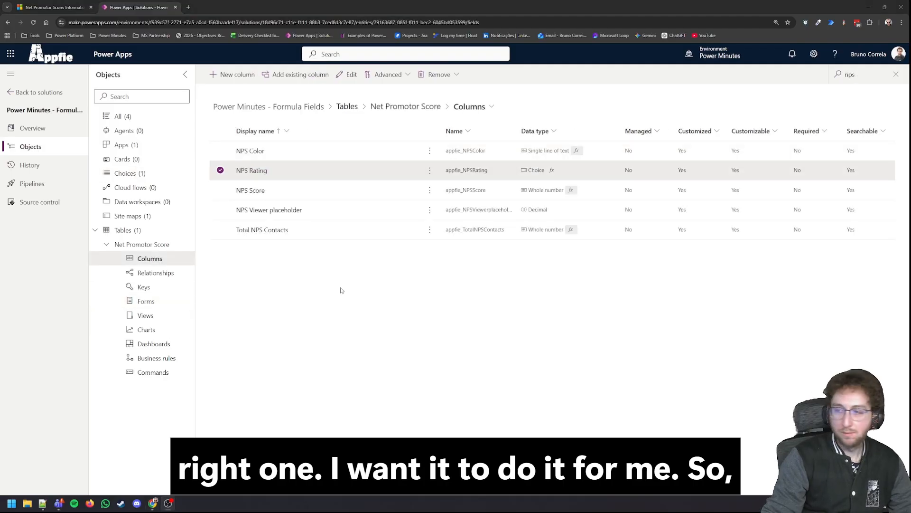
{"action": "left_click", "coordinate": [251, 172]}
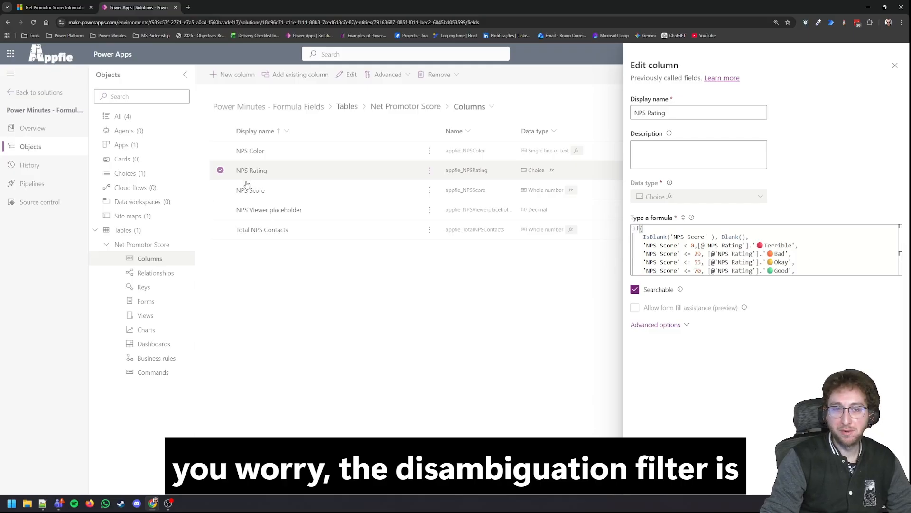
{"action": "double_click", "coordinate": [732, 236]}
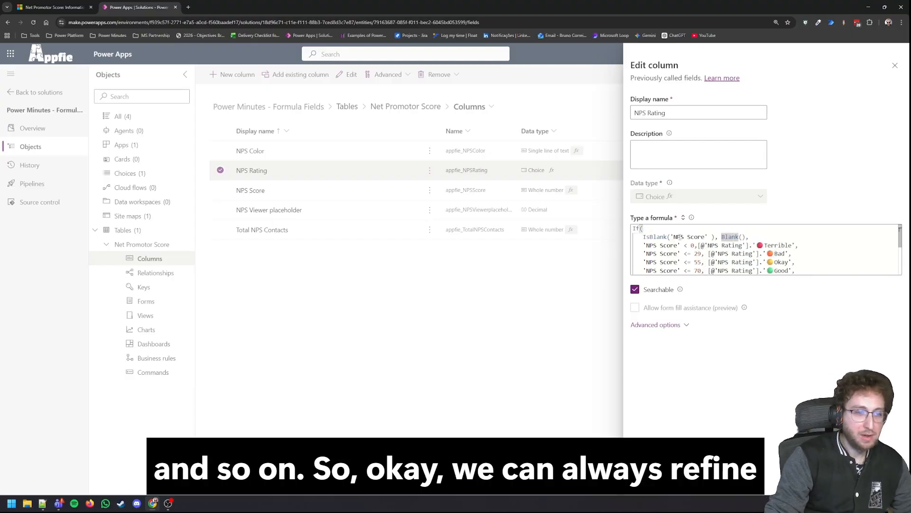
Step: Remove and re-enter the Terrible option for the 'NPS Score' < 0 condition in the NPS Rating formula, and save the column
{"action": "left_click_drag", "start_coordinate": [798, 245], "coordinate": [749, 245]}
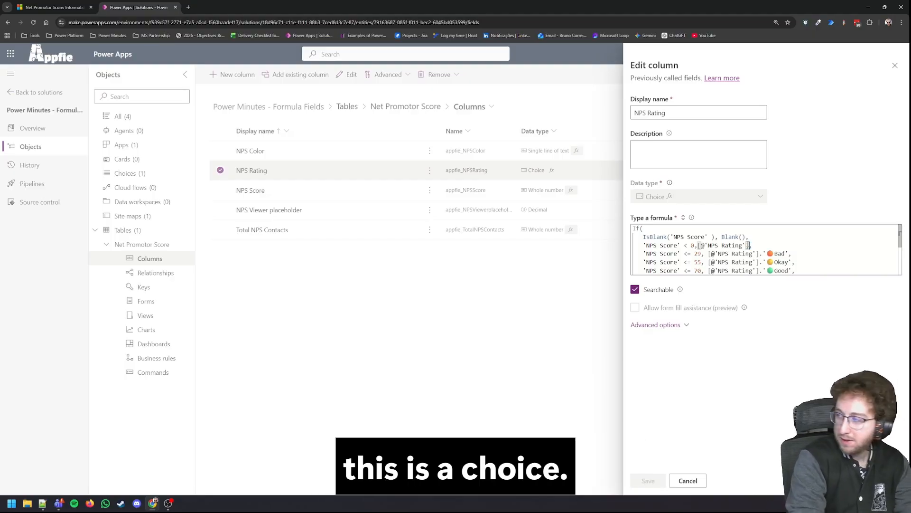
{"action": "type", "text": "."}
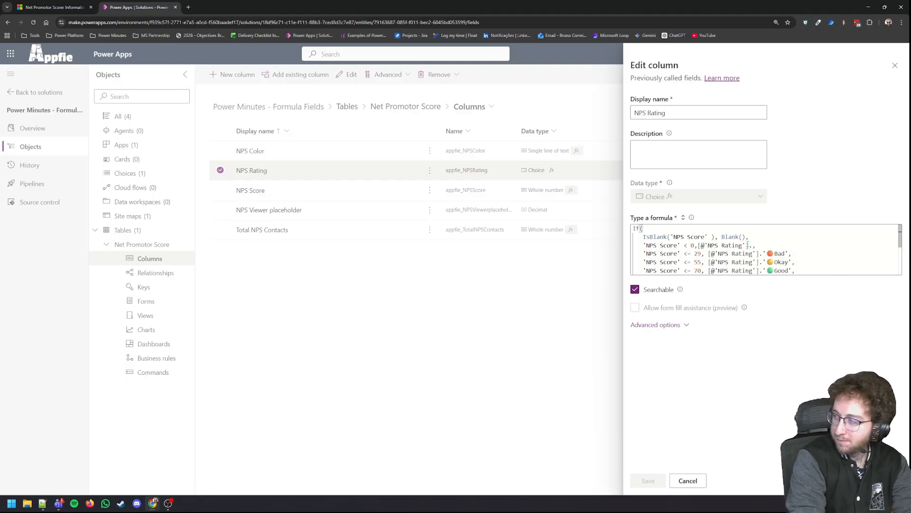
{"action": "key", "text": "ctrl+space"}
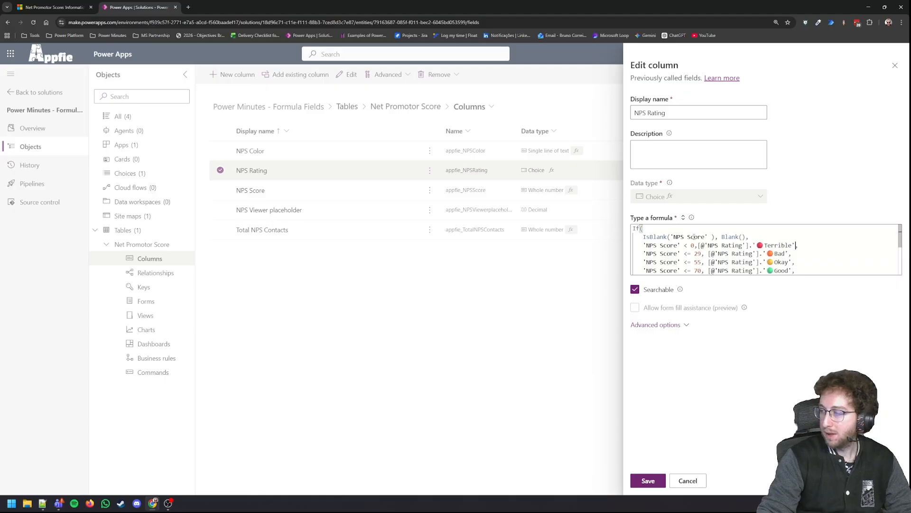
{"action": "scroll", "coordinate": [694, 243], "scroll_direction": "down", "scroll_amount": 3}
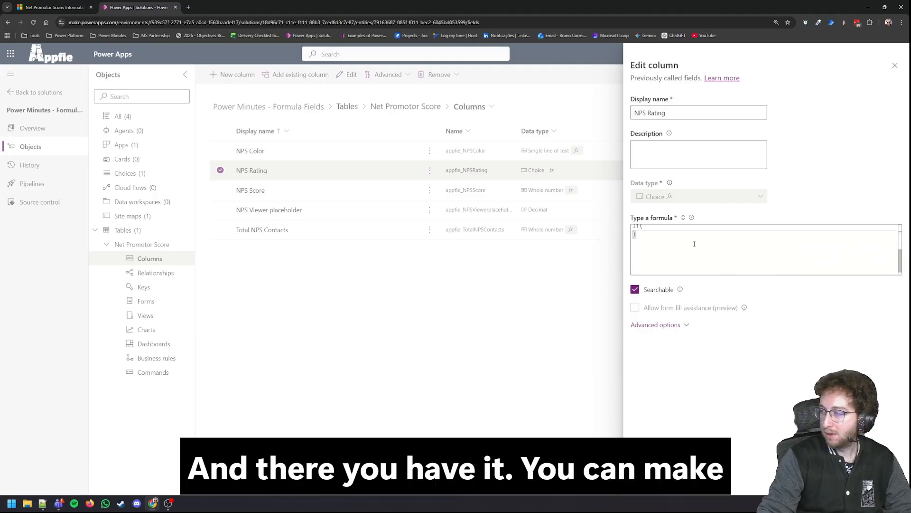
{"action": "scroll", "coordinate": [694, 243], "scroll_direction": "up", "scroll_amount": 3}
{"action": "left_click", "coordinate": [643, 477]}
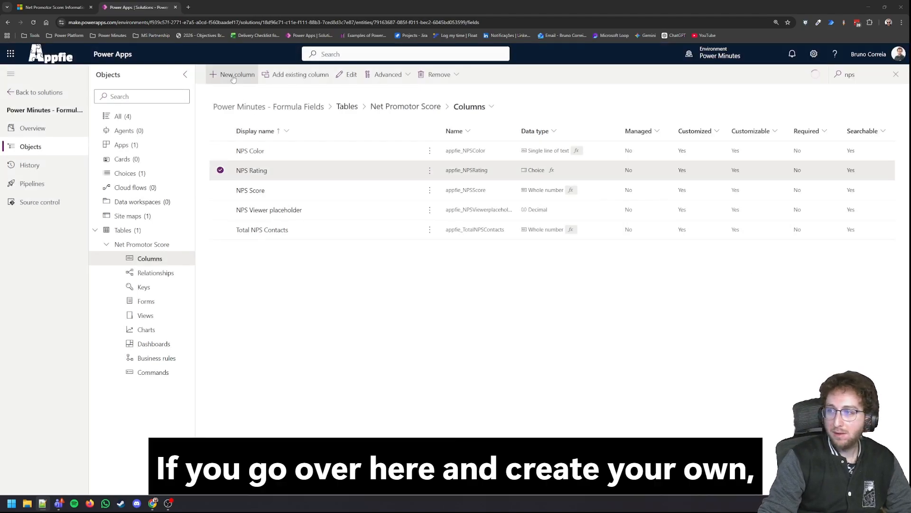
Step: Start a new column with the Formula data type, look over its empty formula field and discard the column
{"action": "left_click", "coordinate": [233, 76]}
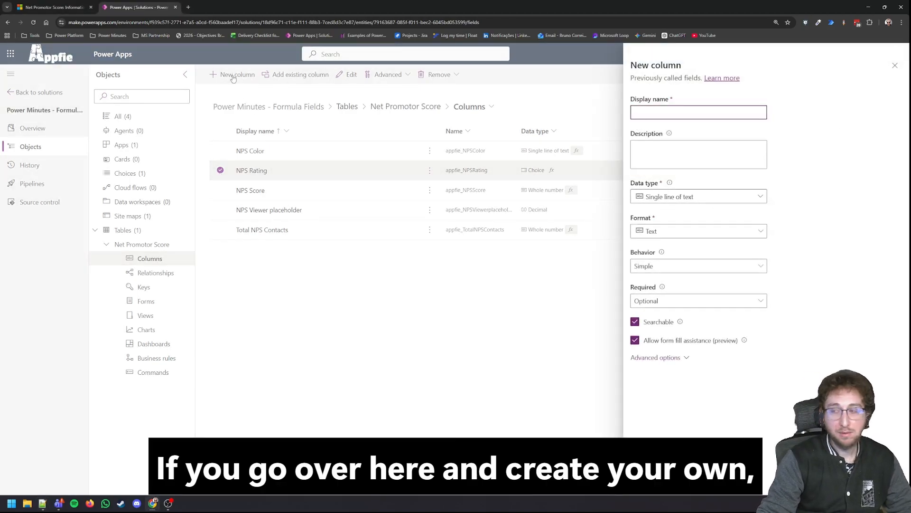
{"action": "left_click", "coordinate": [667, 197]}
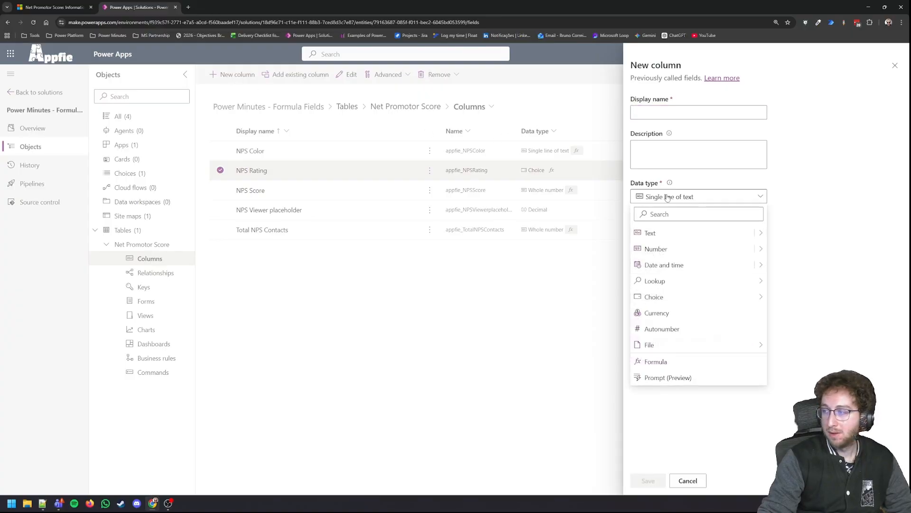
{"action": "left_click", "coordinate": [680, 368]}
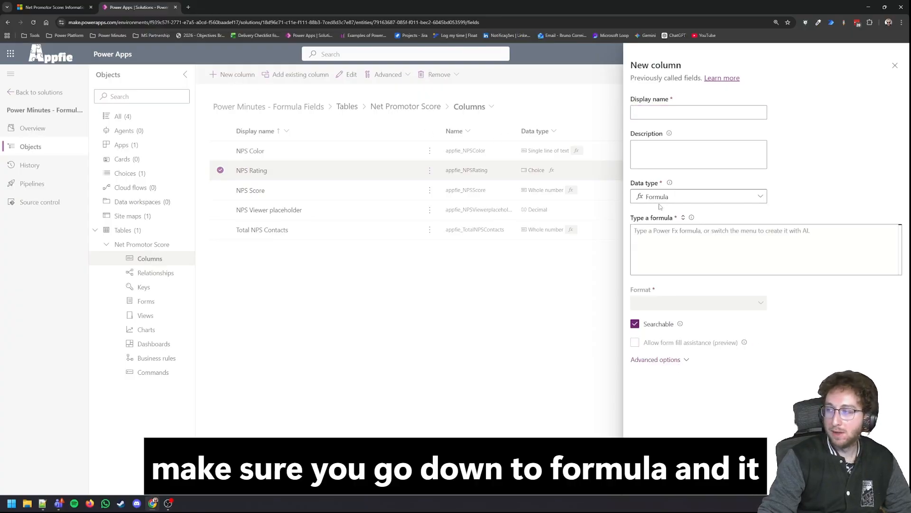
{"action": "left_click", "coordinate": [699, 239]}
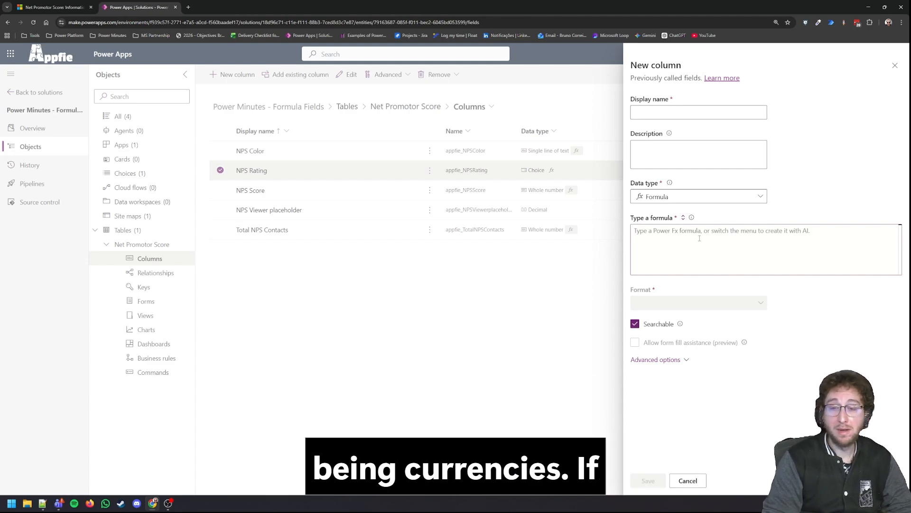
{"action": "left_click", "coordinate": [895, 65]}
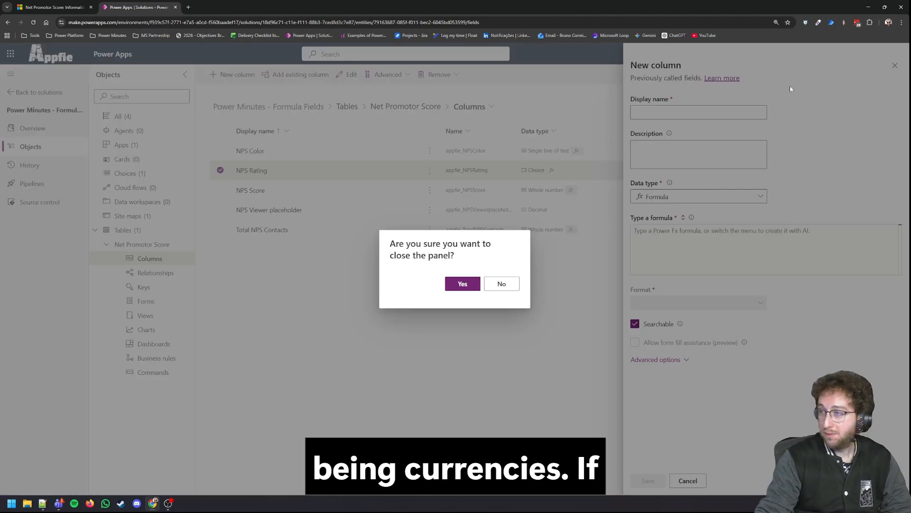
{"action": "left_click", "coordinate": [455, 281]}
Step: Start a new Whole number column with Calculated behavior and dismiss the notice about that behavior
{"action": "left_click", "coordinate": [233, 74]}
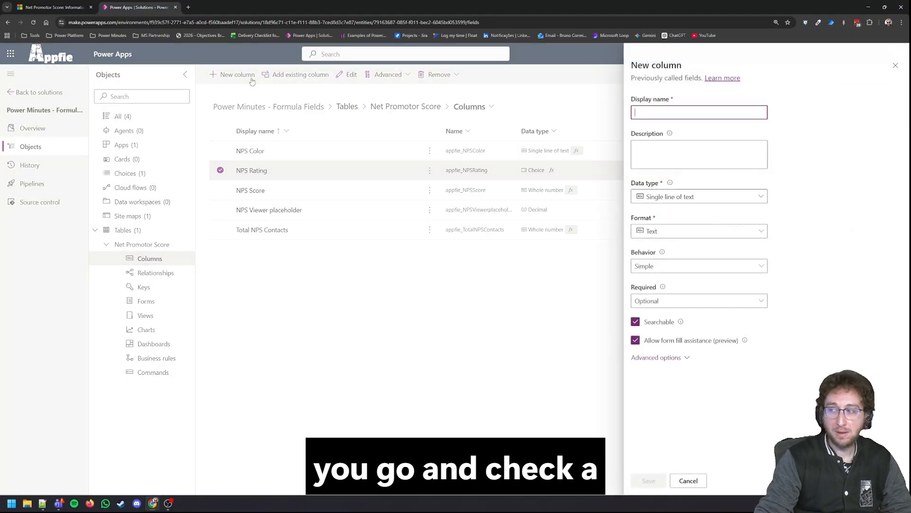
{"action": "left_click", "coordinate": [688, 199]}
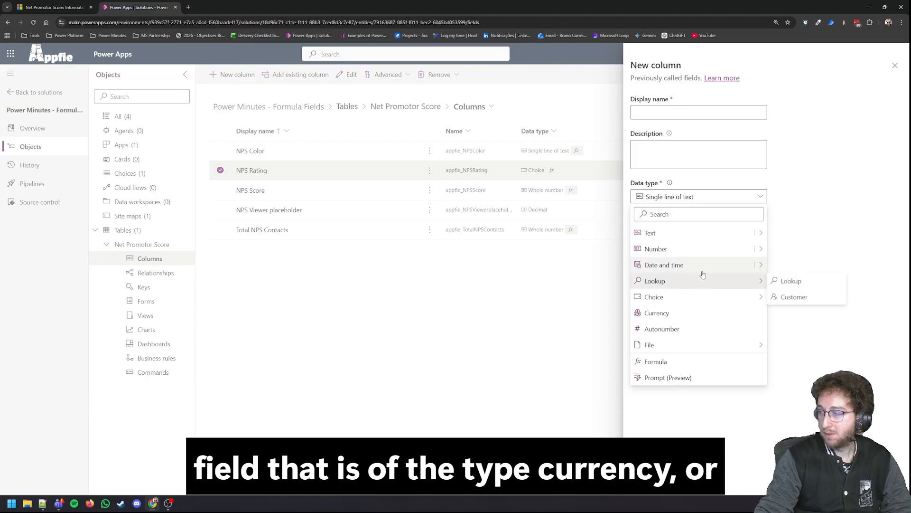
{"action": "left_click", "coordinate": [707, 248]}
{"action": "left_click", "coordinate": [663, 270]}
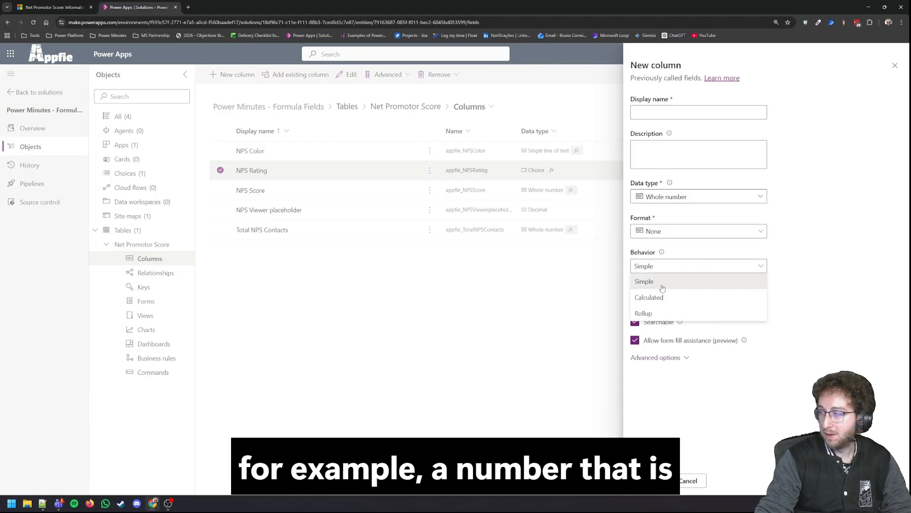
{"action": "left_click", "coordinate": [655, 298]}
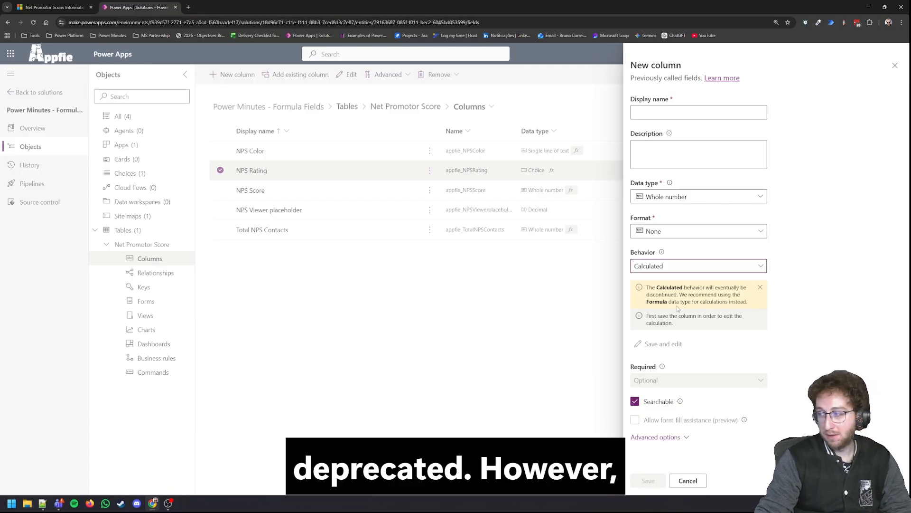
{"action": "left_click", "coordinate": [759, 287]}
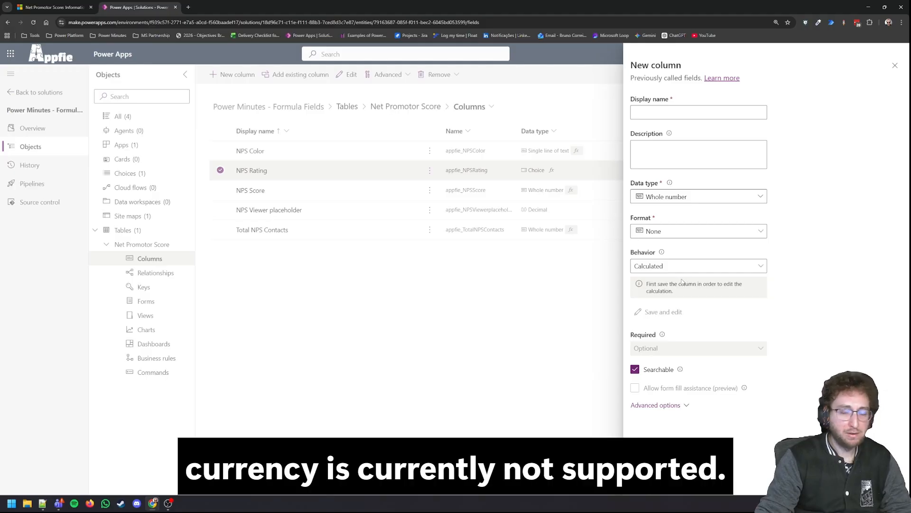